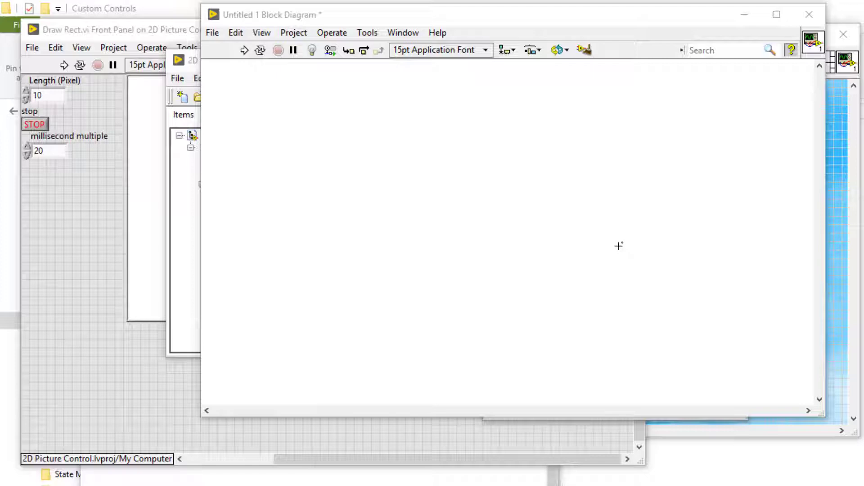
- Bring the Untitled 1 front panel forward and start a free text label on its canvas
click(839, 278)
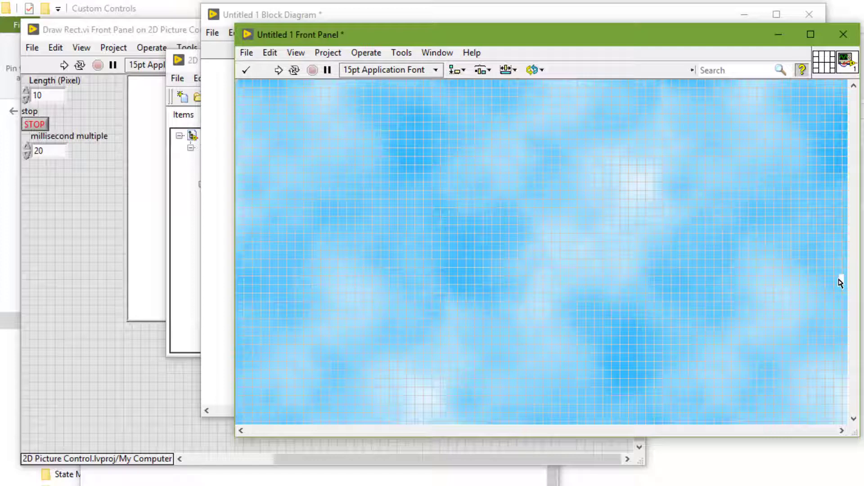
double_click(840, 282)
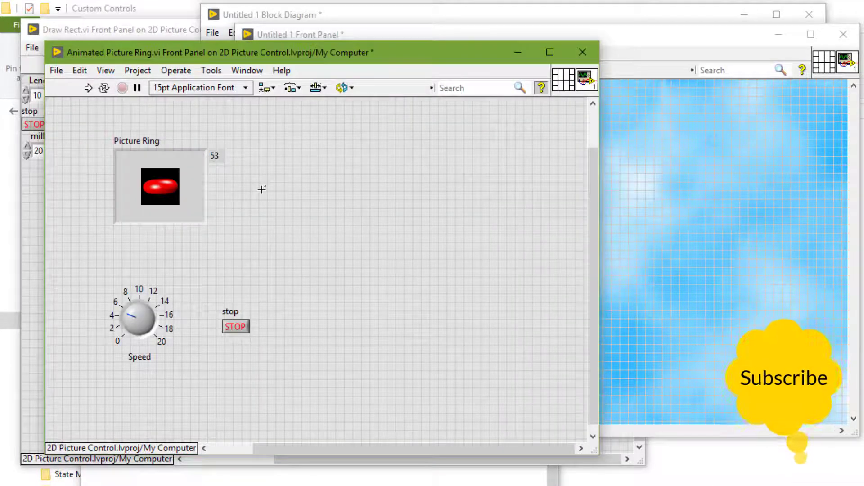
- Run the Animated Picture Ring VI and turn its Speed knob to change the animation speed
drag(262, 189, 120, 110)
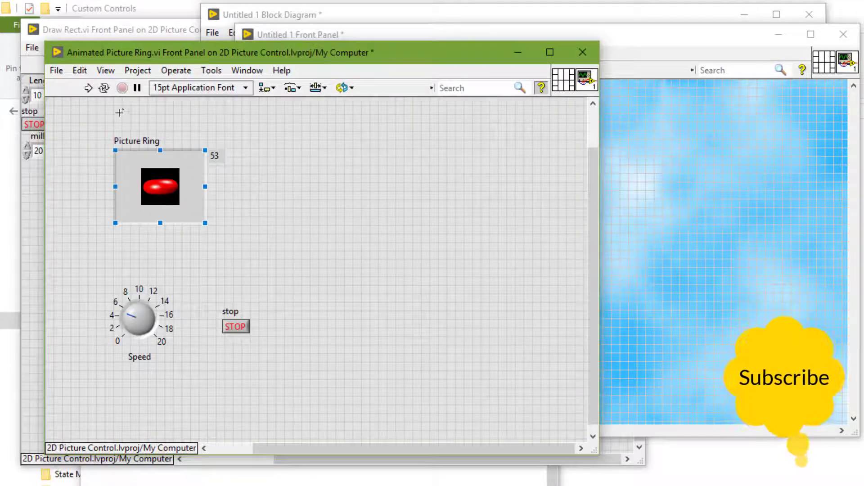
click(90, 91)
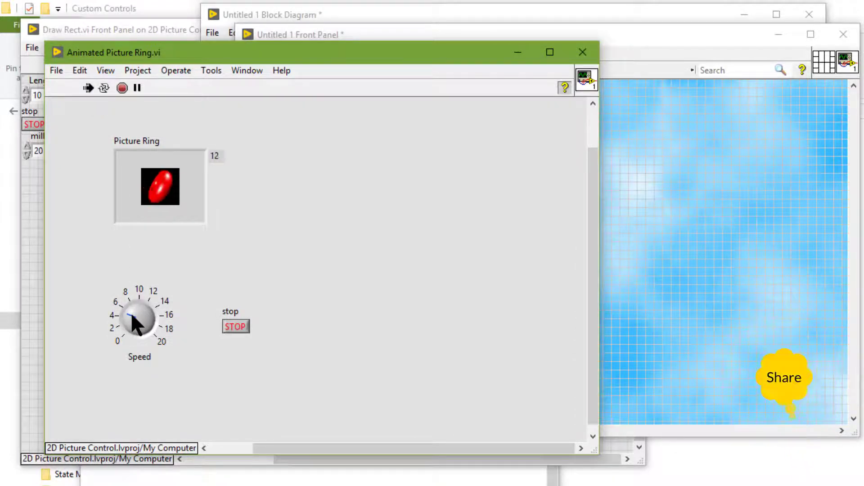
mouse_move(130, 312)
mouse_down()
mouse_move(126, 320)
mouse_move(144, 309)
mouse_move(153, 323)
mouse_up()
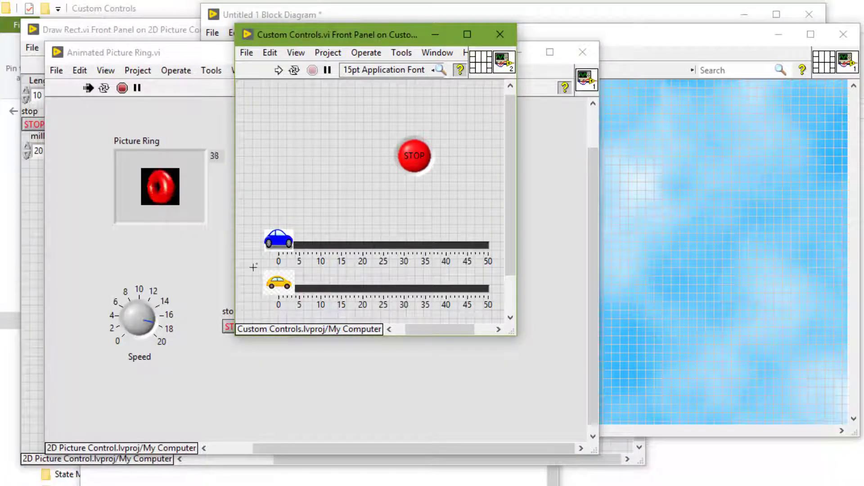
- Run Custom Controls.vi, start the two-car race with GO, then return to Untitled 1
click(276, 69)
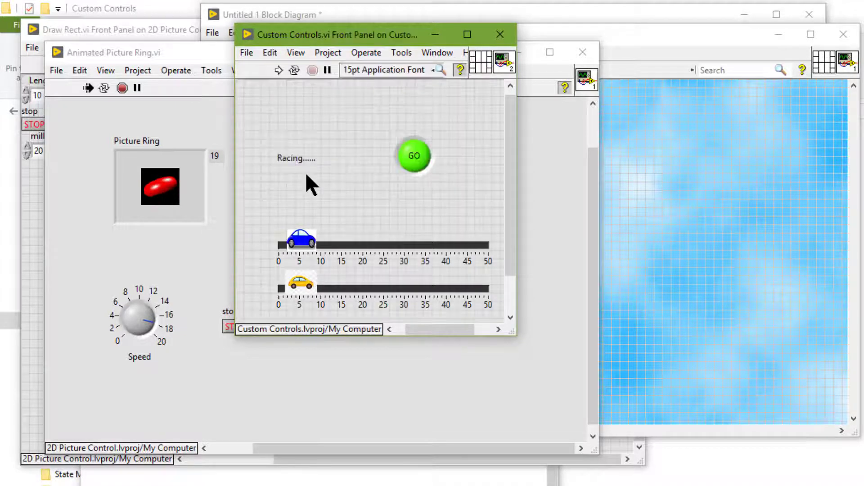
click(278, 155)
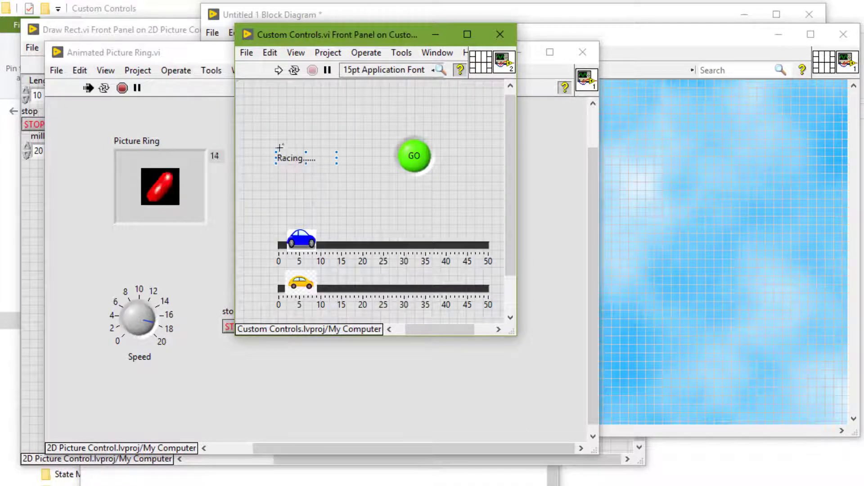
click(279, 70)
click(414, 156)
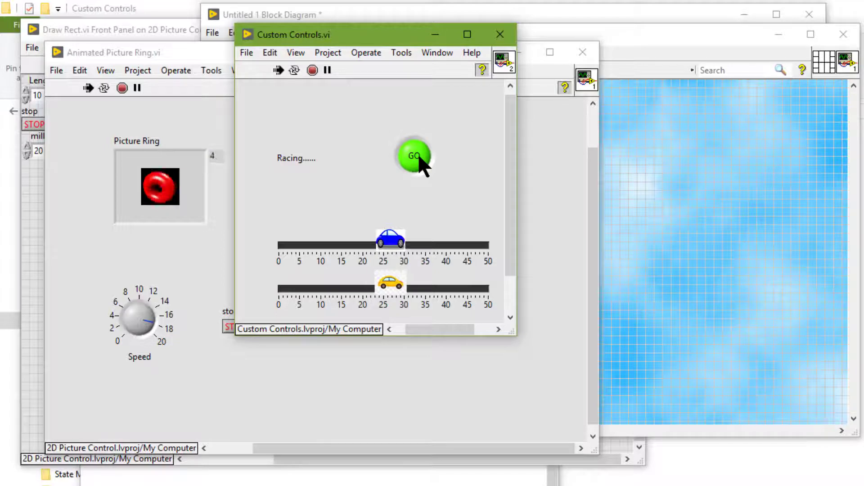
click(666, 229)
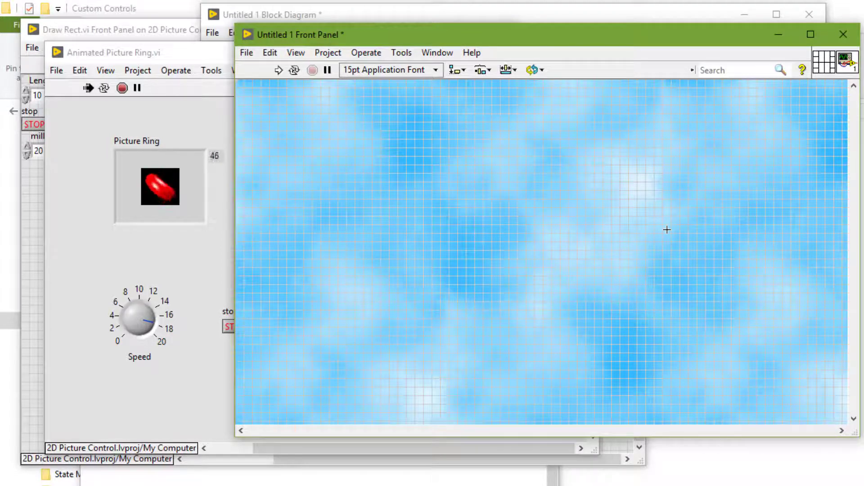
- Switch to the Untitled 1 block diagram and set the text size to 36 point
key(ctrl+e)
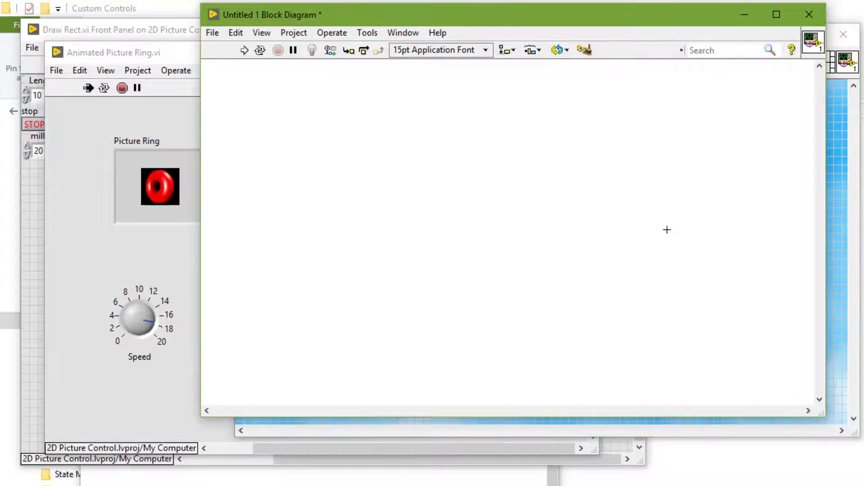
click(451, 49)
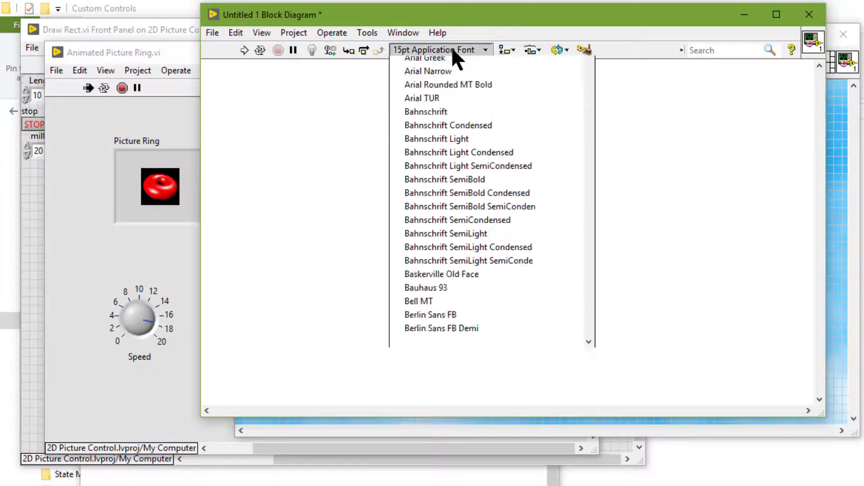
mouse_move(485, 145)
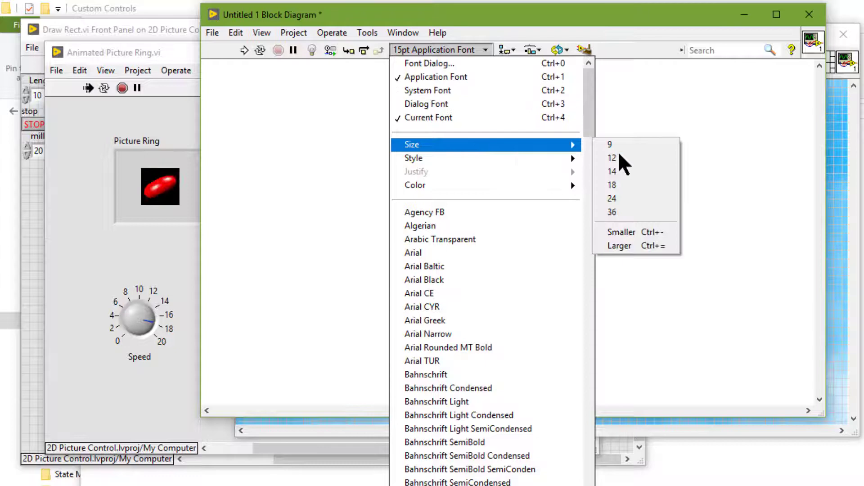
click(628, 220)
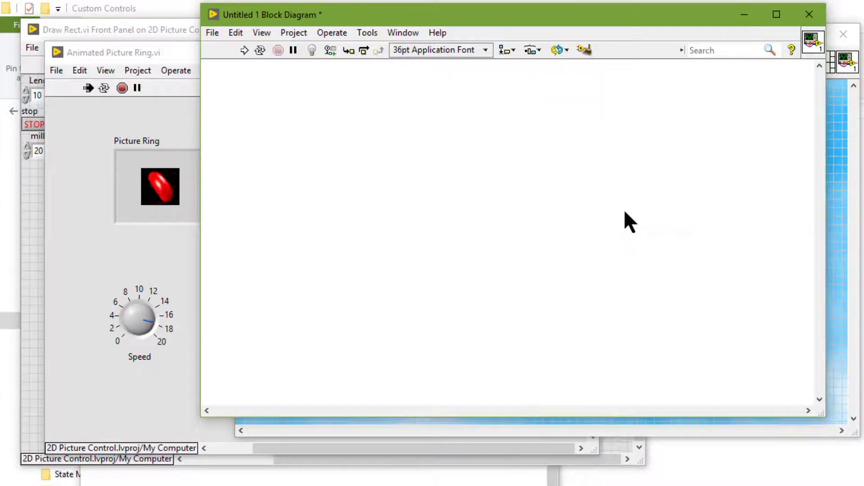
- Type a label listing BMP, JPEG, animated GIF, MNG, animated MNG, PNG, transparency, one per line
double_click(318, 108)
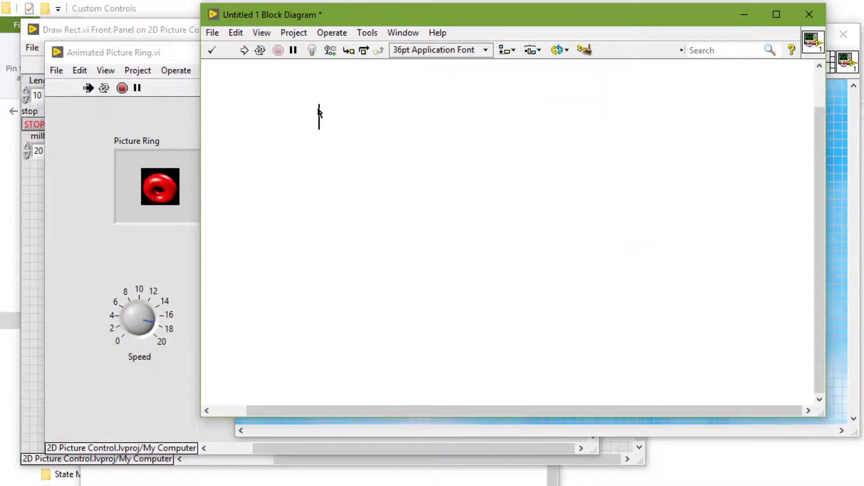
text(BMP)
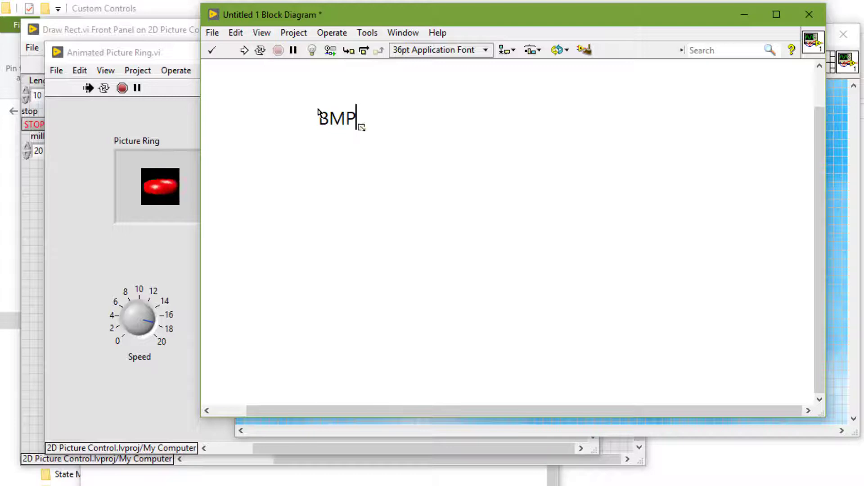
key(Return)
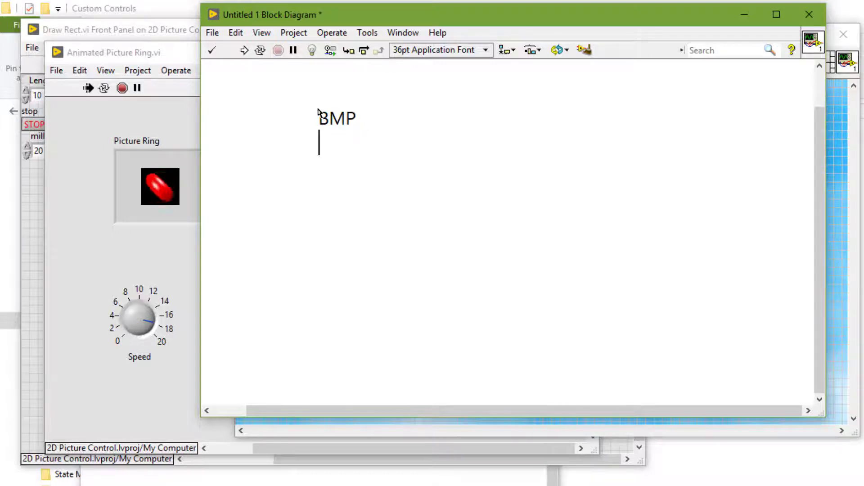
text(J)
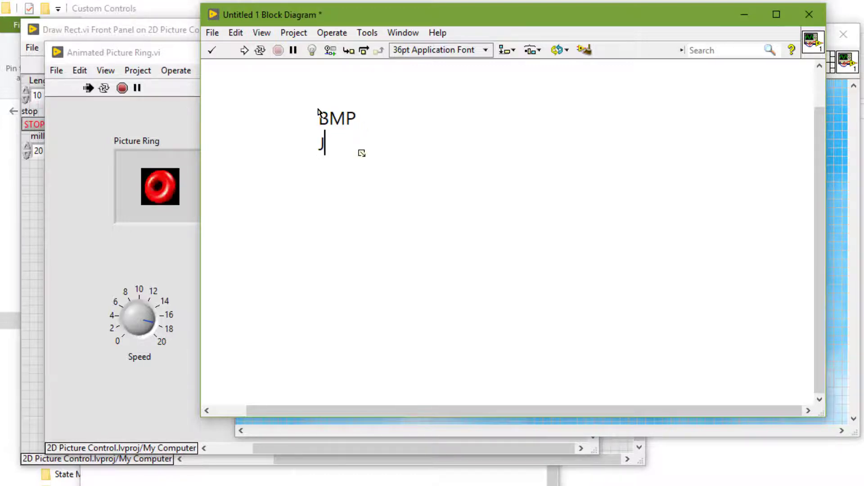
text(PE)
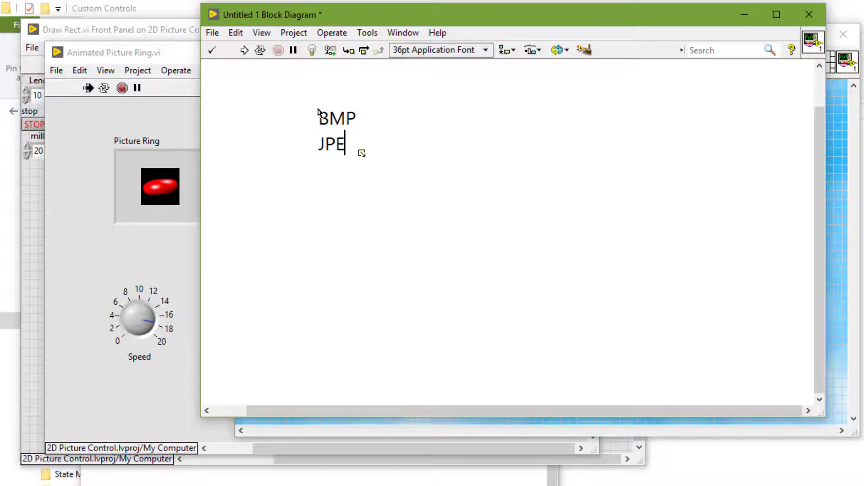
text(G)
key(Return)
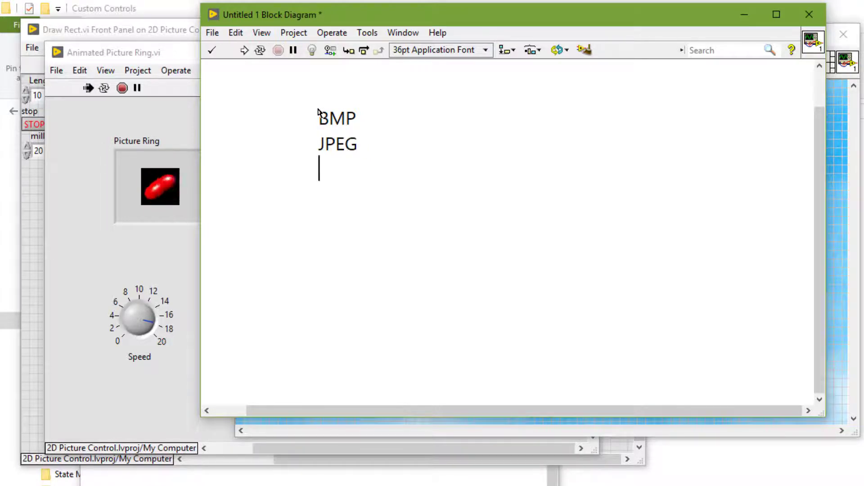
text(animate)
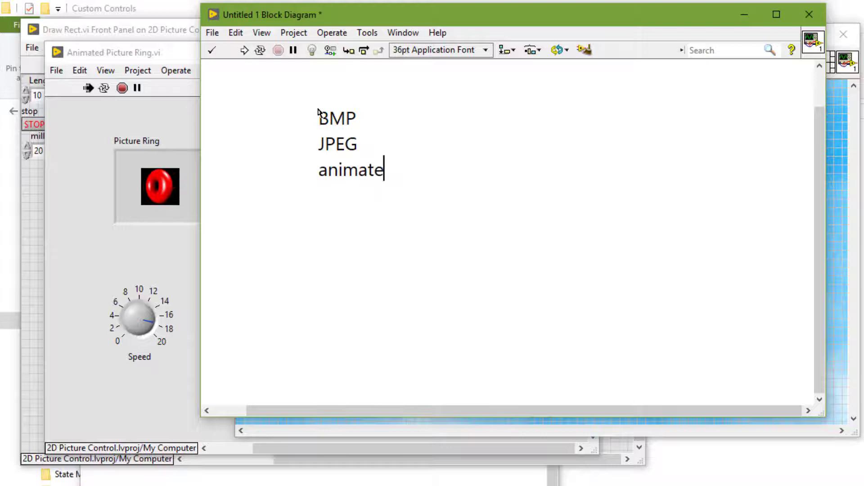
text(d G)
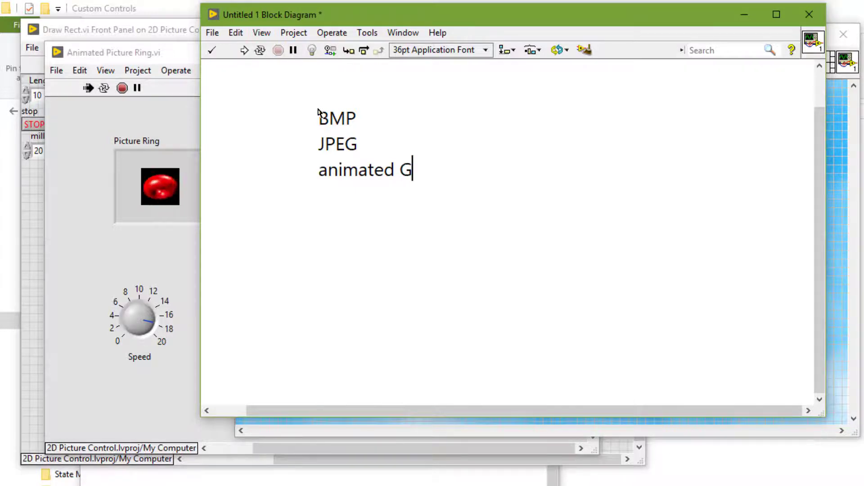
text(I)
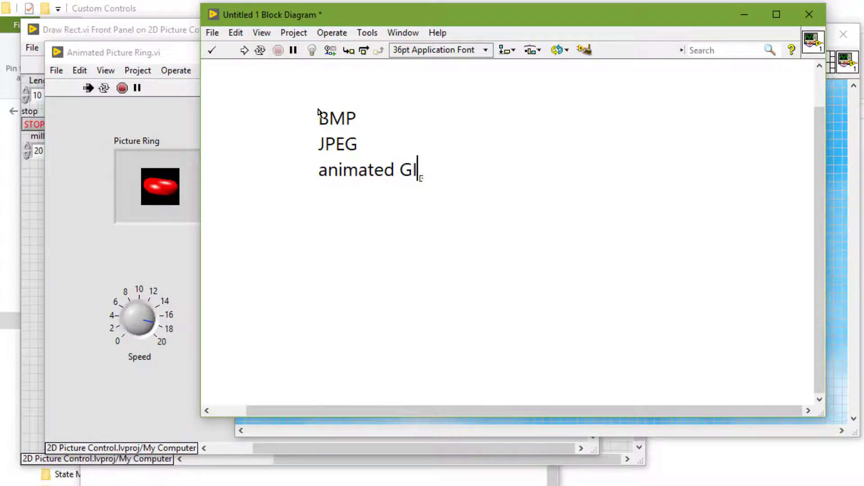
text(F)
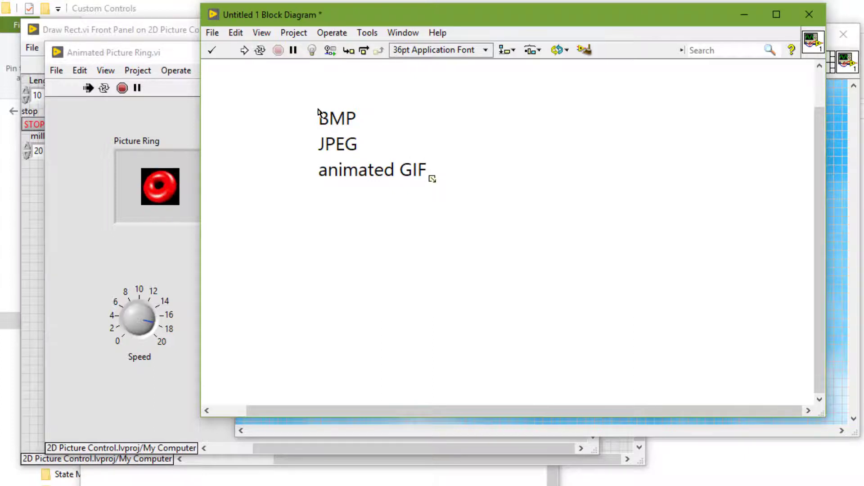
key(Return)
text(MN)
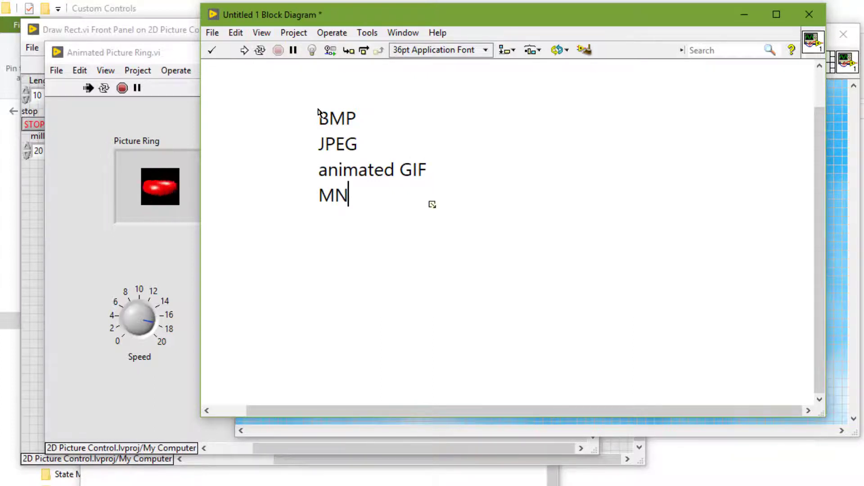
text(G)
key(Return)
text(an)
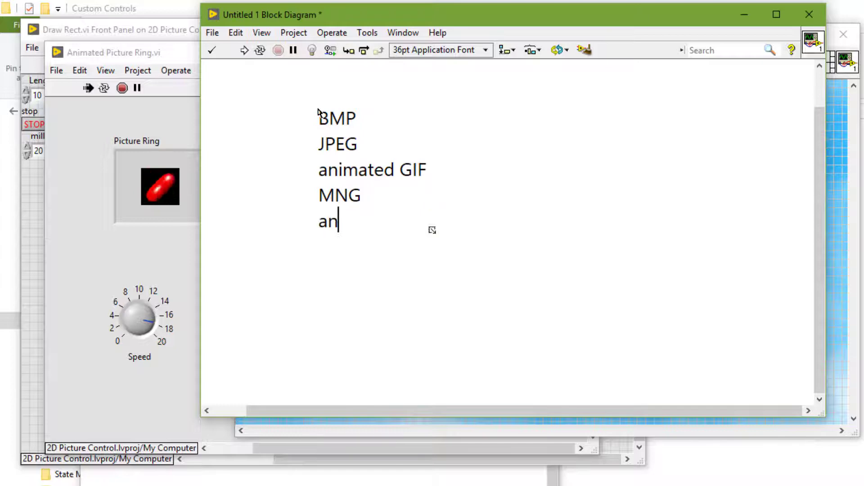
text(imated )
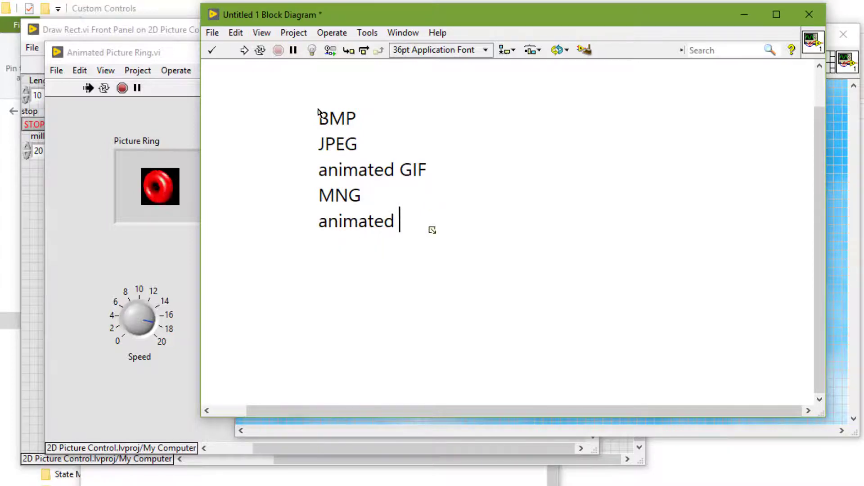
text(MNG)
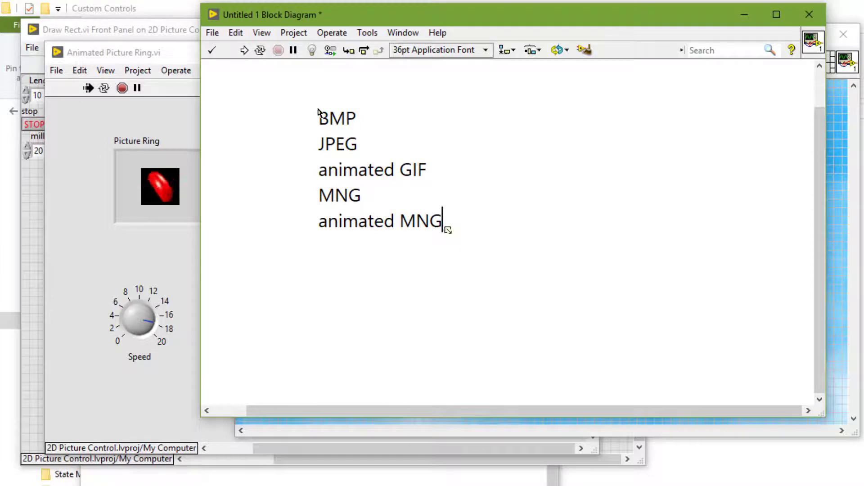
key(Return)
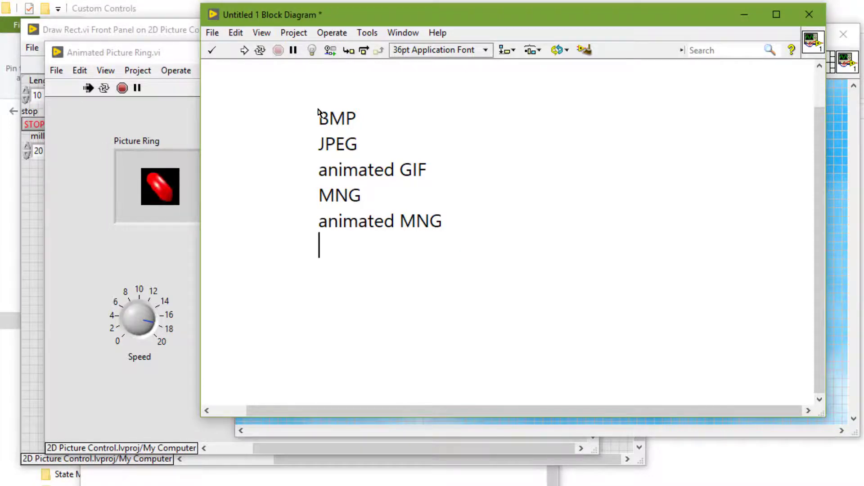
text(PNG)
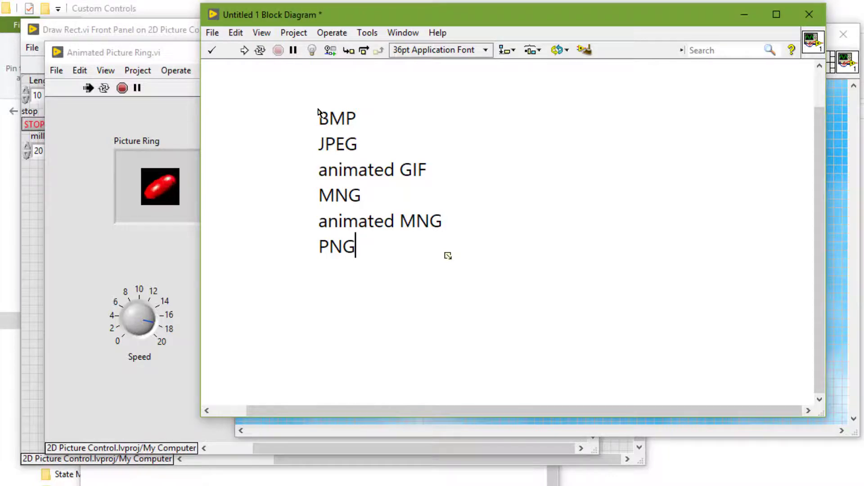
key(Return)
text(tran)
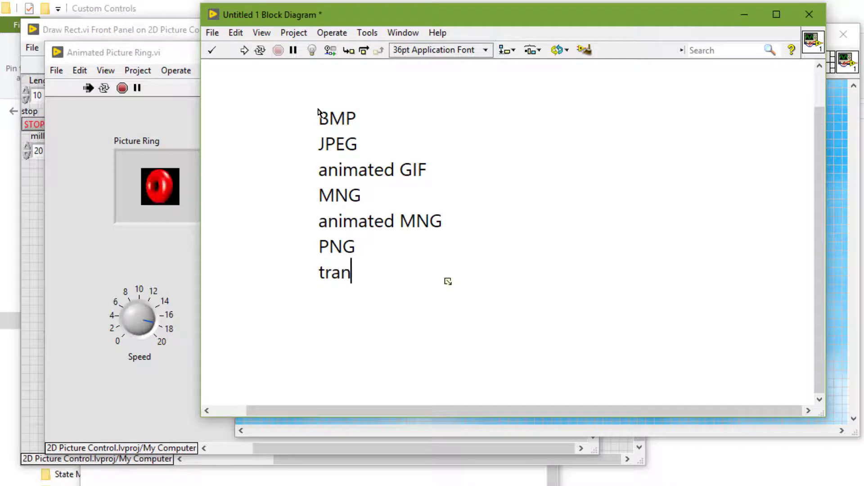
text(sparenc)
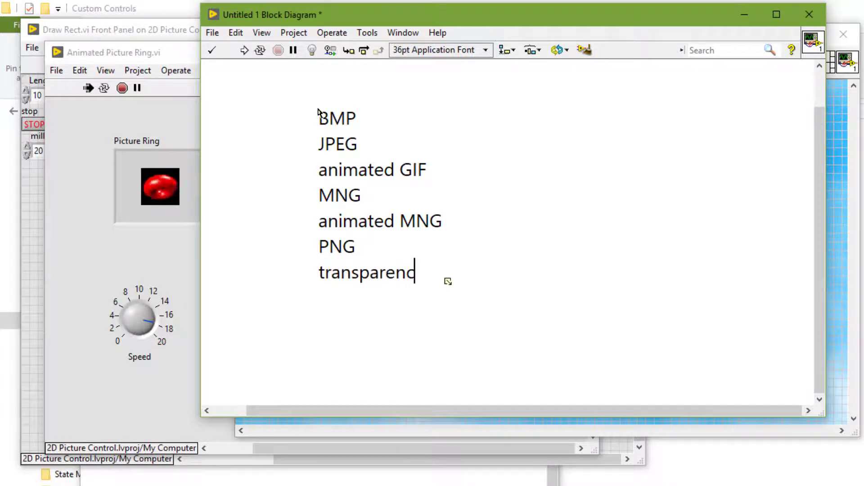
text(y)
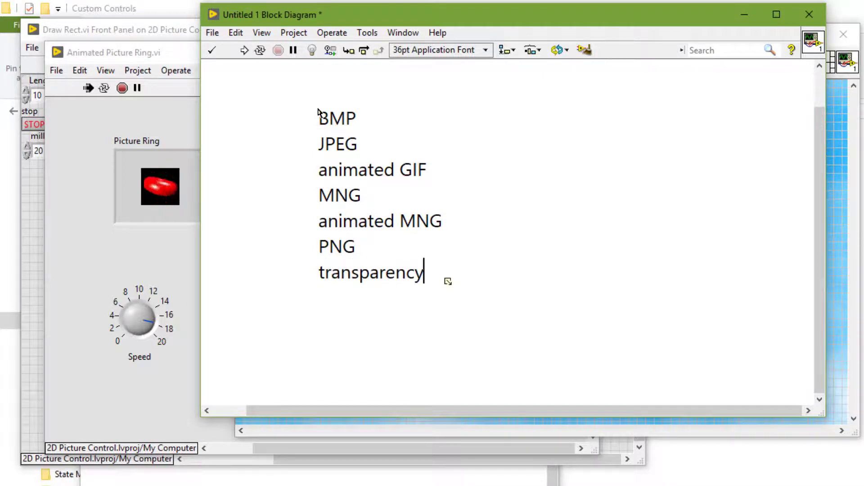